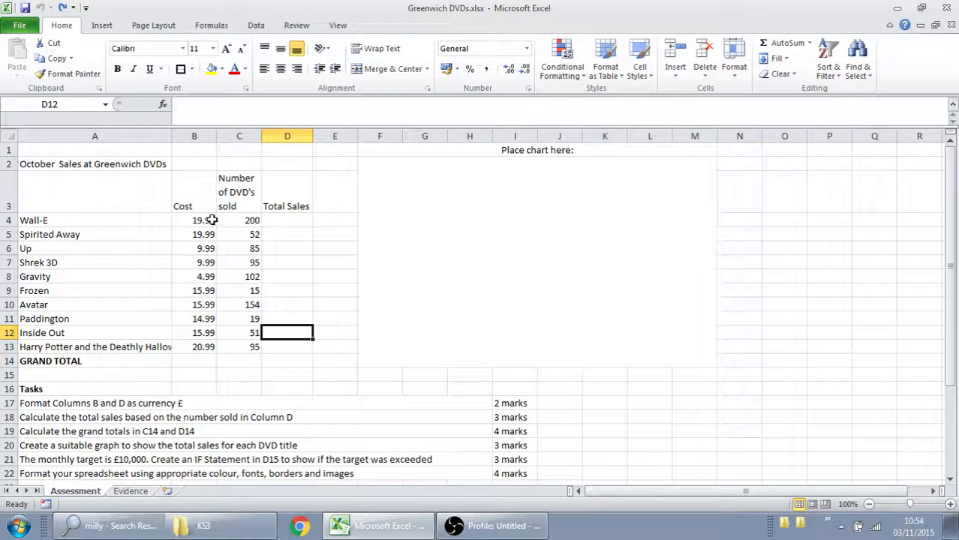
- Format the Cost values in B4:B13 and the Total Sales cells D4:D13 as Accounting in pounds
drag(212, 220, 207, 347)
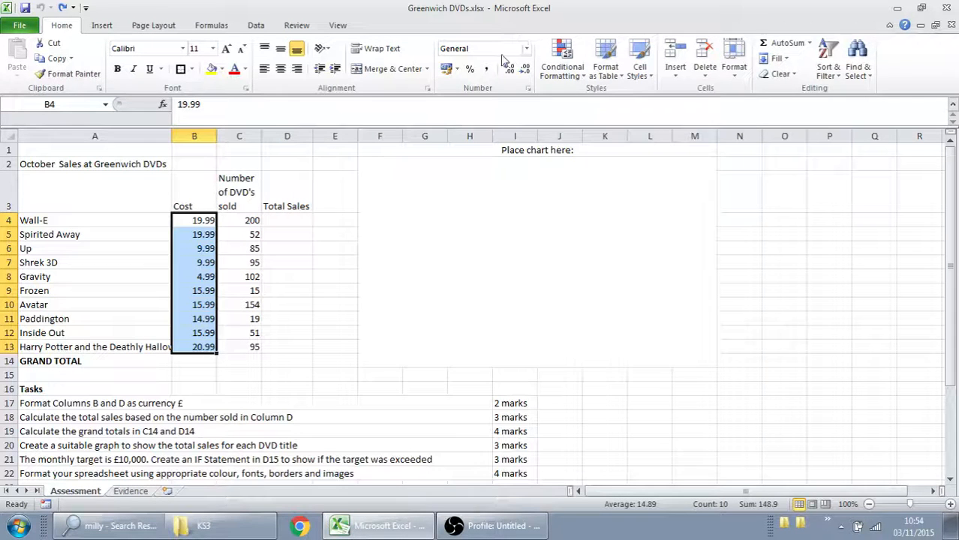
click(447, 72)
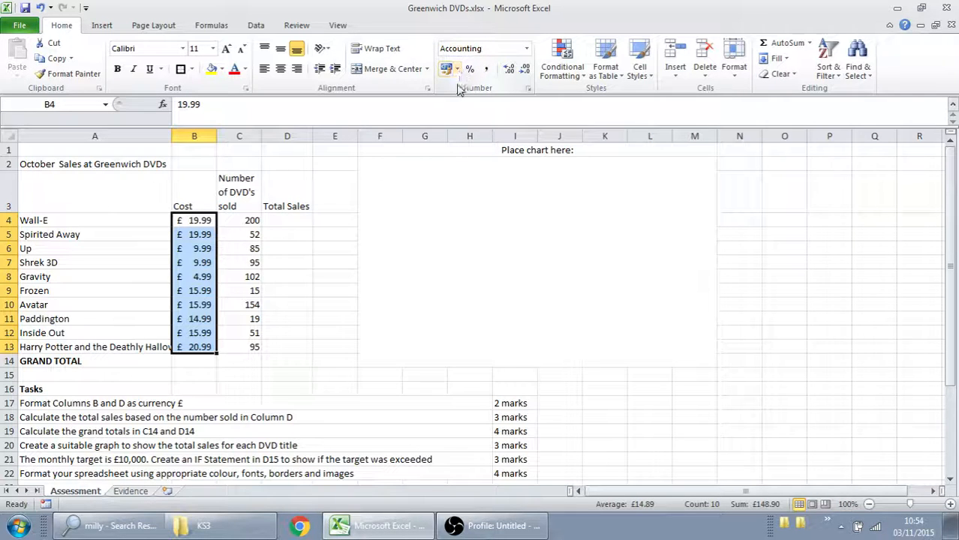
click(527, 49)
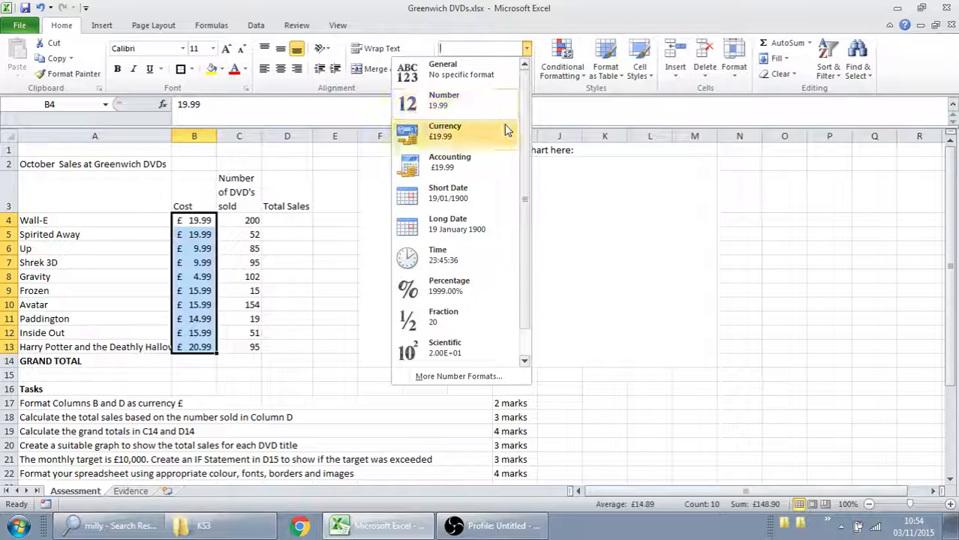
click(307, 227)
drag(310, 219, 305, 346)
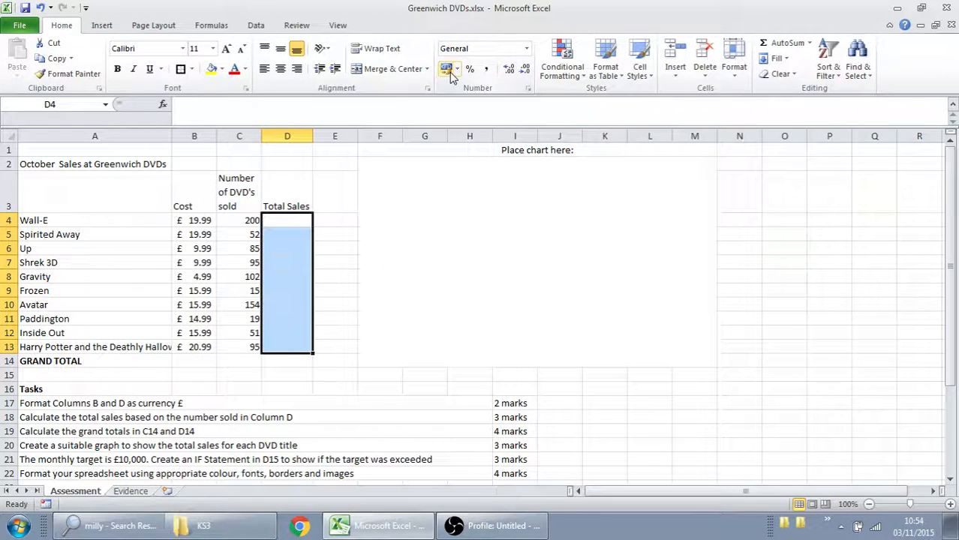
click(527, 48)
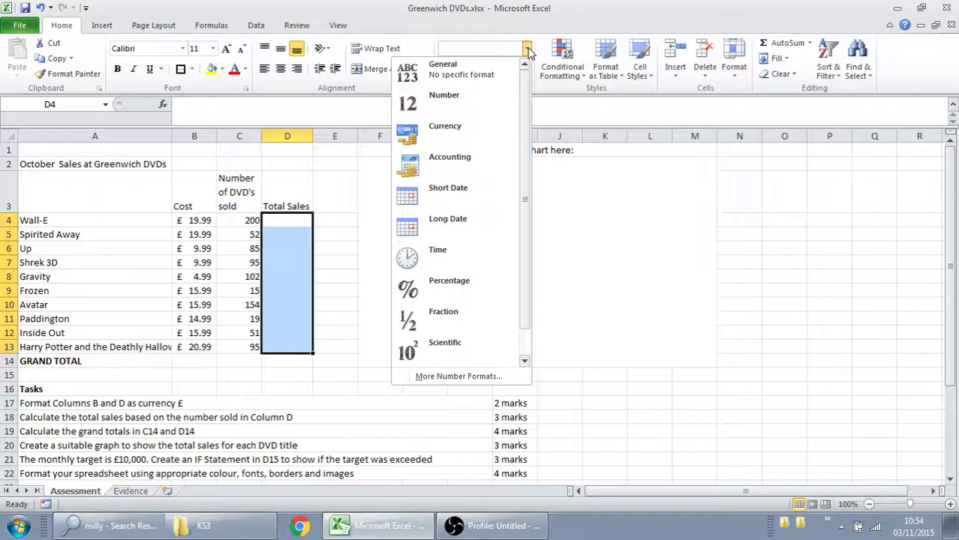
click(482, 155)
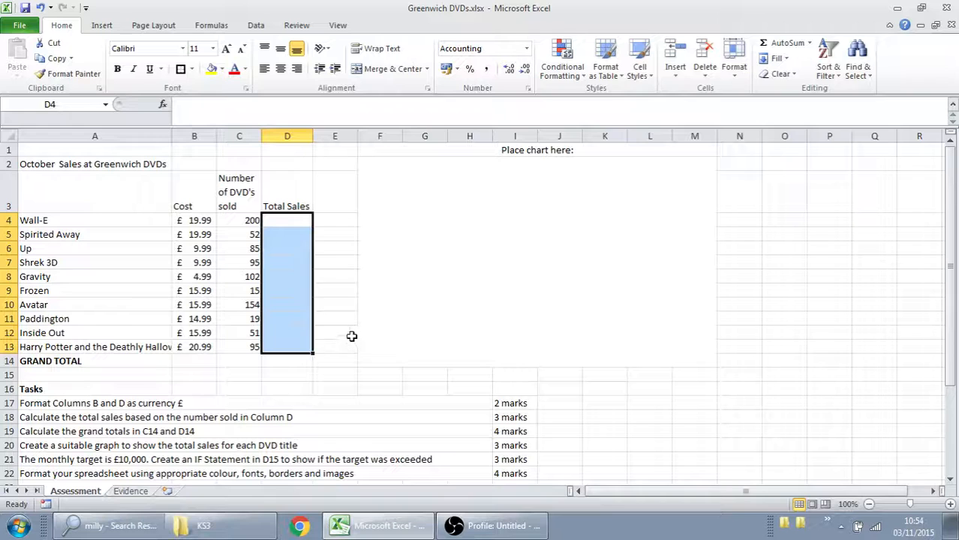
- Apply All Borders to the sales table, cells A2:D14
click(302, 364)
drag(302, 363, 113, 160)
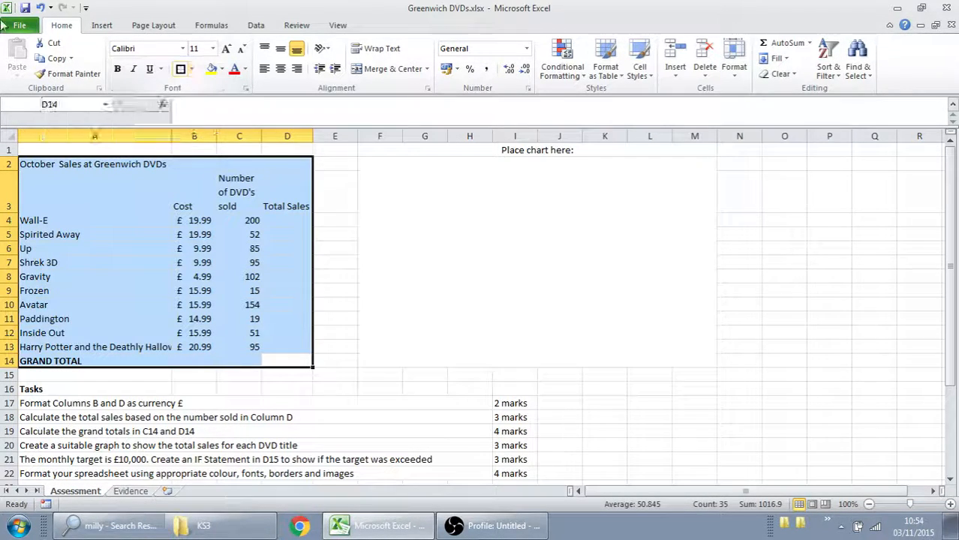
click(194, 69)
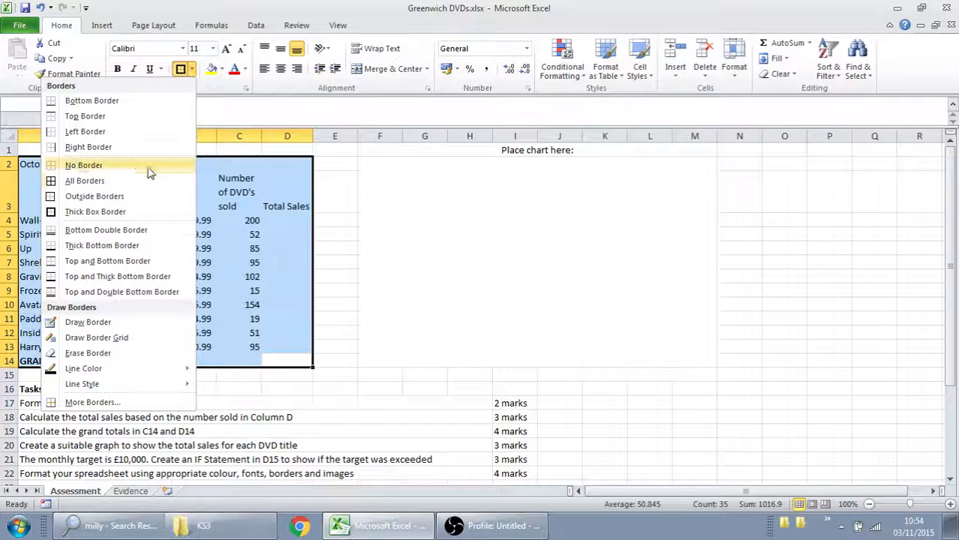
click(128, 181)
click(284, 277)
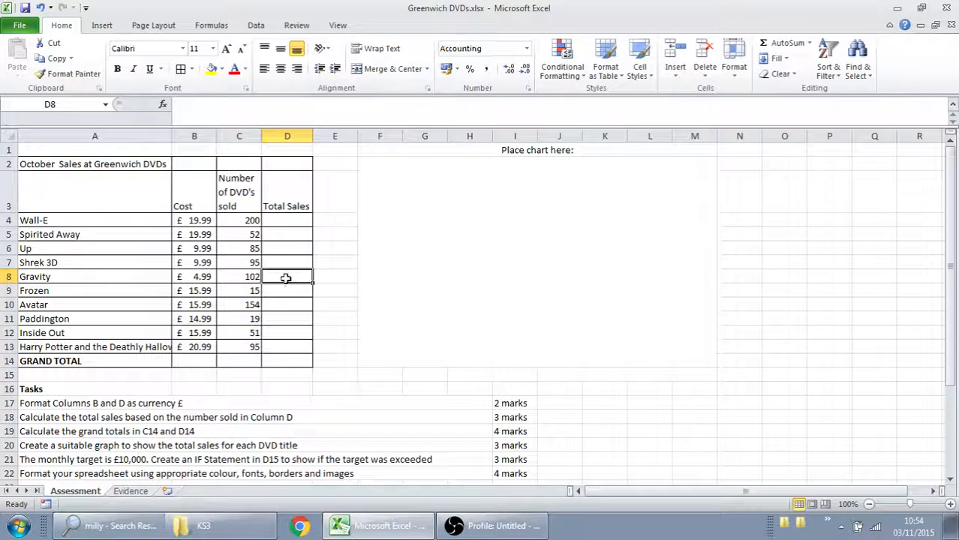
- Add a Thick Box Border around the sales table A2:D14
click(299, 361)
drag(299, 361, 45, 164)
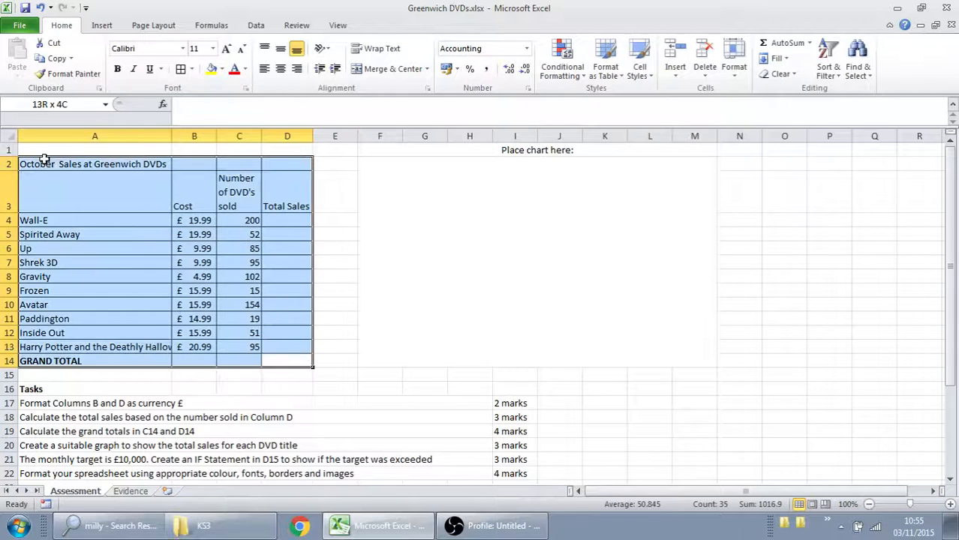
click(194, 69)
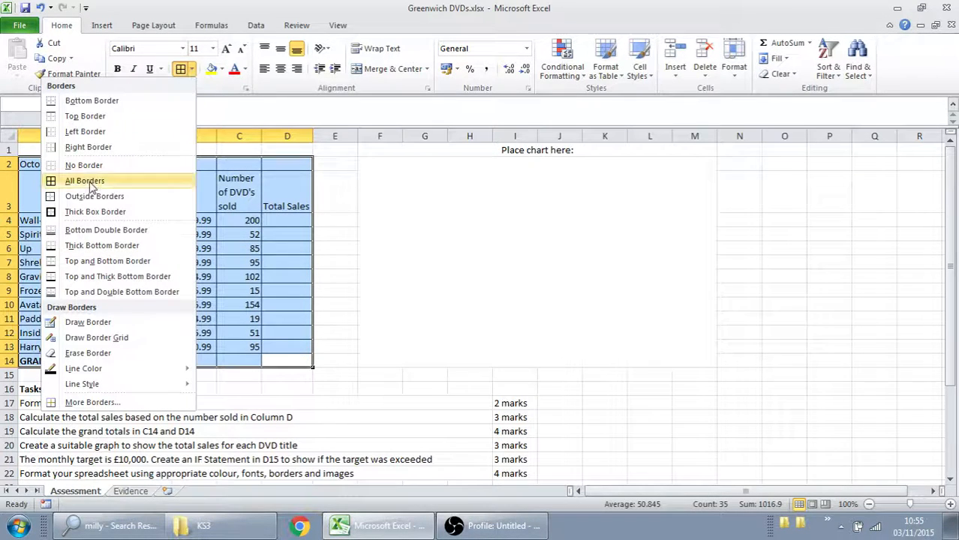
click(60, 212)
click(261, 251)
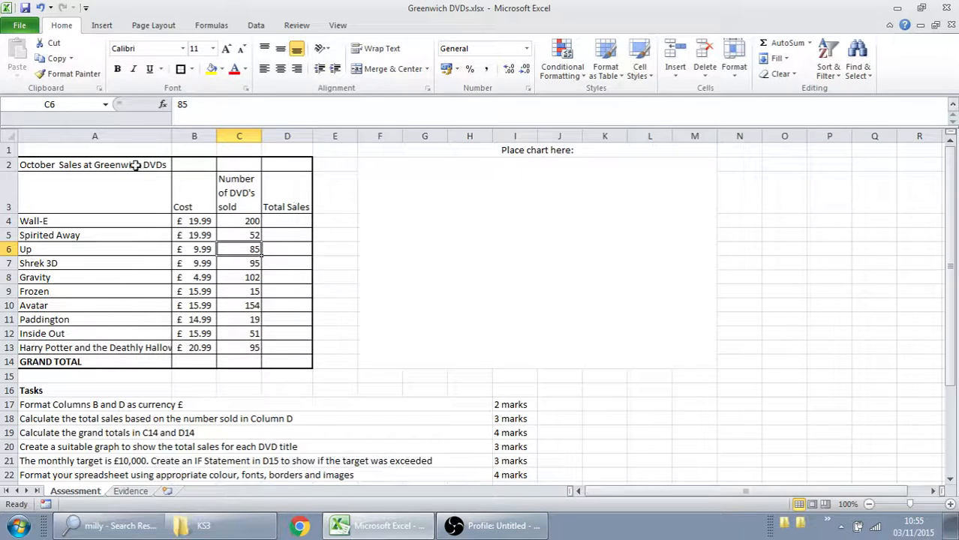
- Make the title and heading cells A2:D3 and the DVD names with the grand total label in A4:A14 bold
drag(291, 191, 96, 165)
click(117, 68)
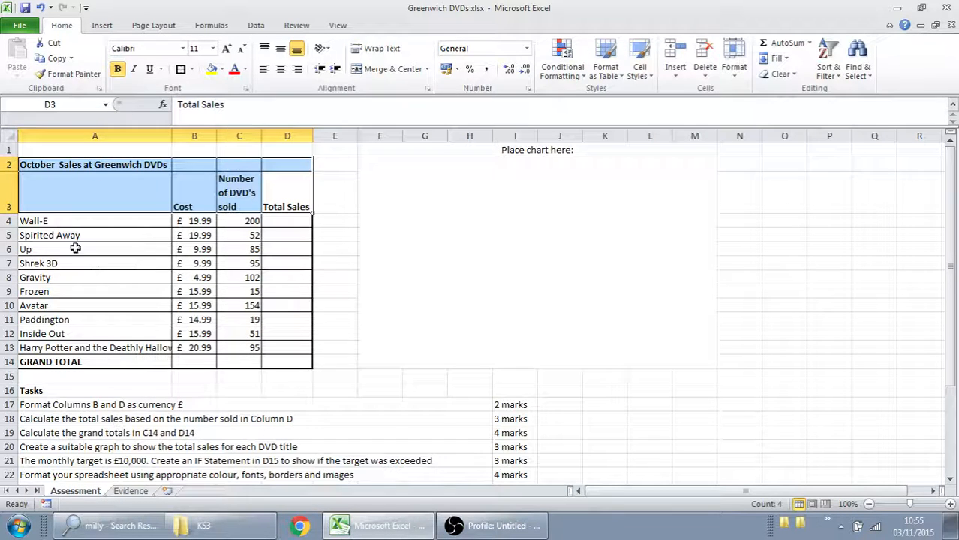
drag(69, 224, 79, 362)
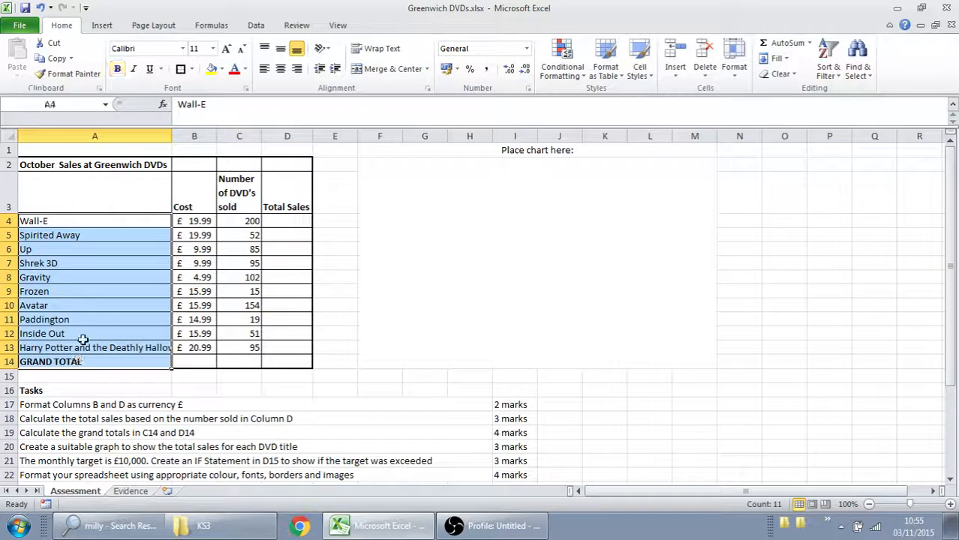
click(117, 68)
- Merge and center the table title across A2:D2 and enlarge its font to 20
click(137, 162)
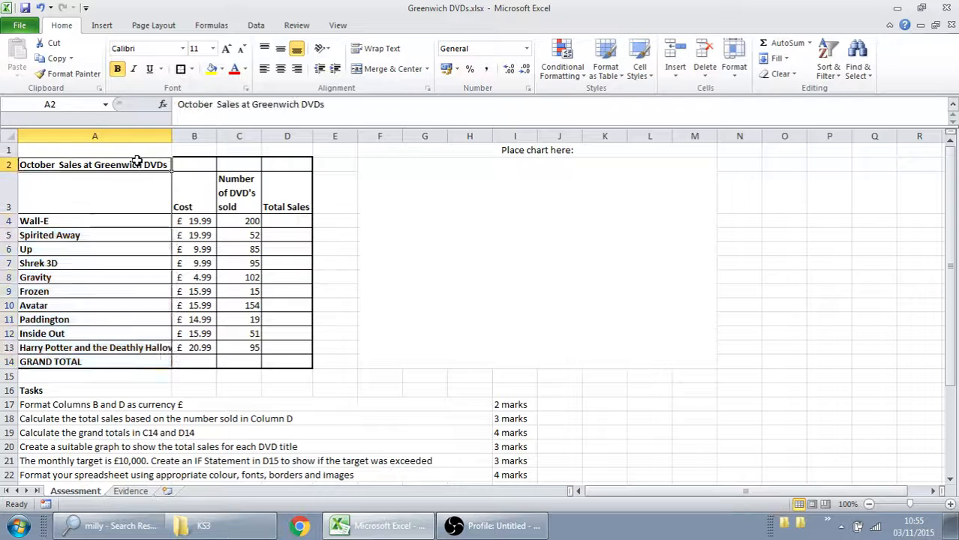
drag(139, 162, 274, 160)
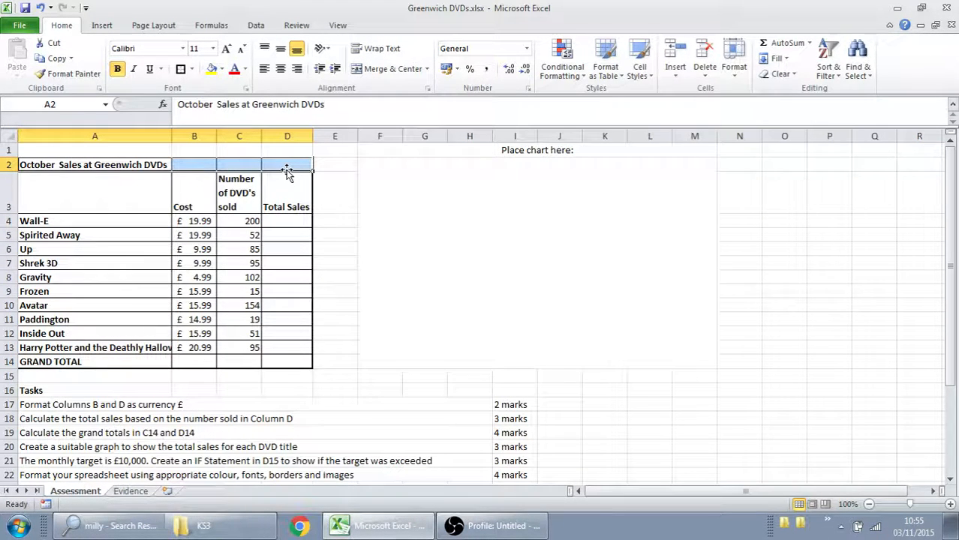
click(369, 70)
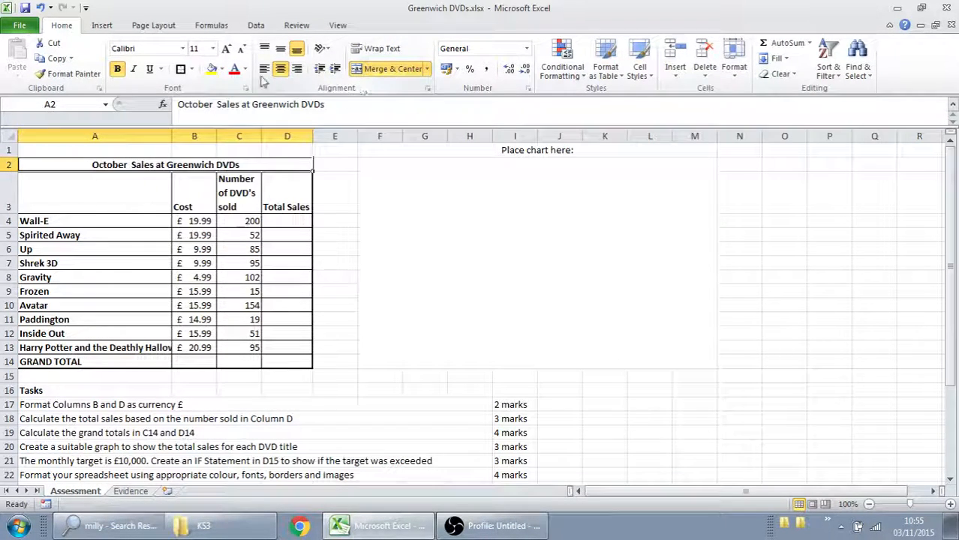
click(226, 50)
click(226, 50)
click(226, 50)
click(226, 49)
click(226, 50)
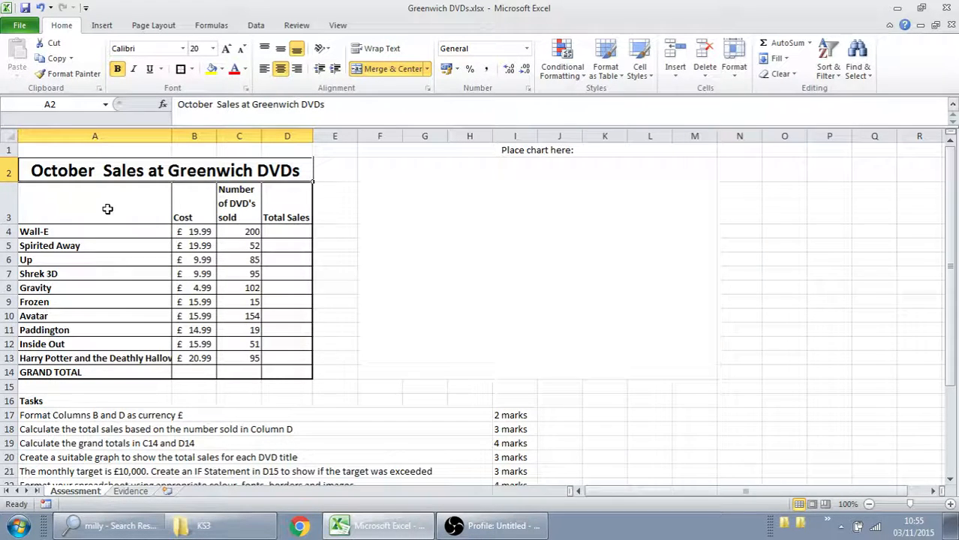
- Fill the heading row A3:D3 with black and set its text colour to white
drag(103, 206, 272, 199)
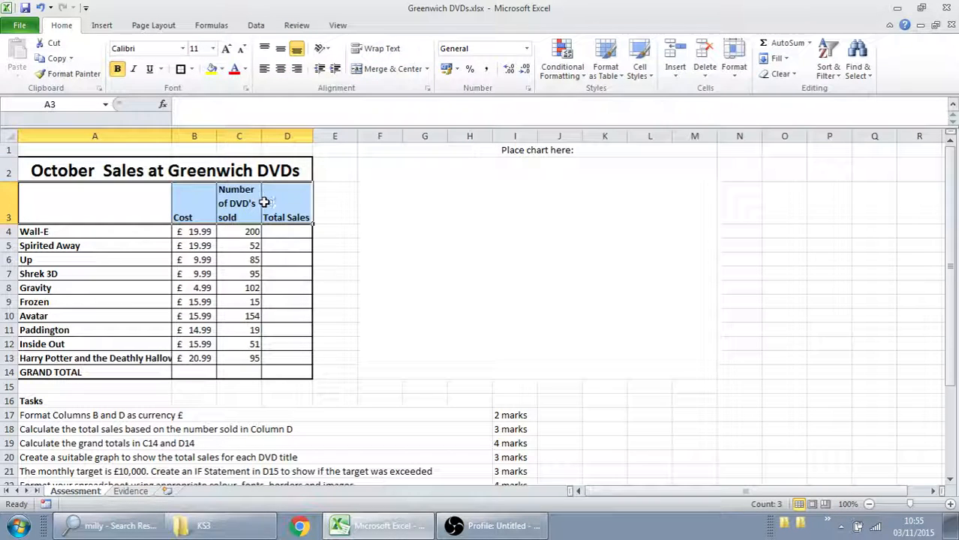
click(223, 69)
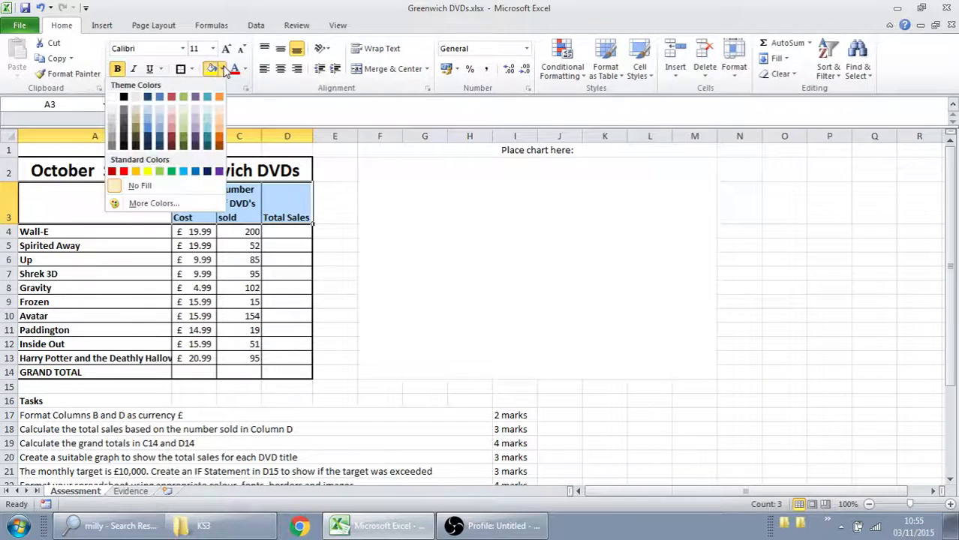
click(124, 96)
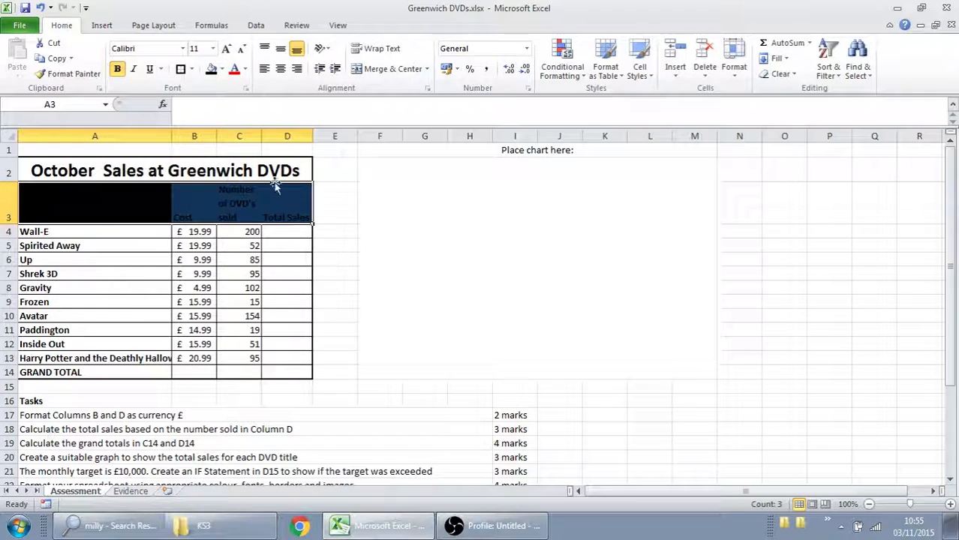
click(245, 69)
click(140, 112)
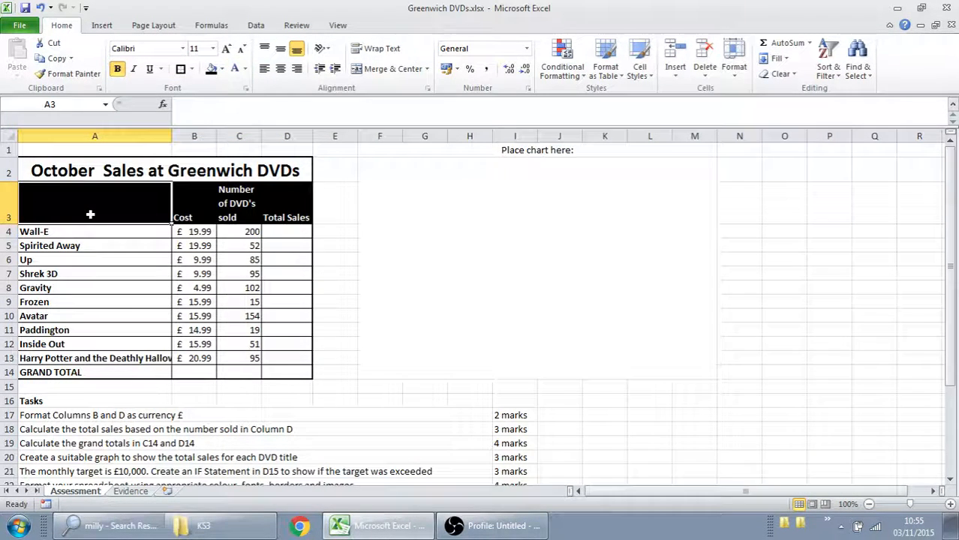
- Apply the same black fill and white text to column A of the table, A3:A14
drag(90, 214, 96, 373)
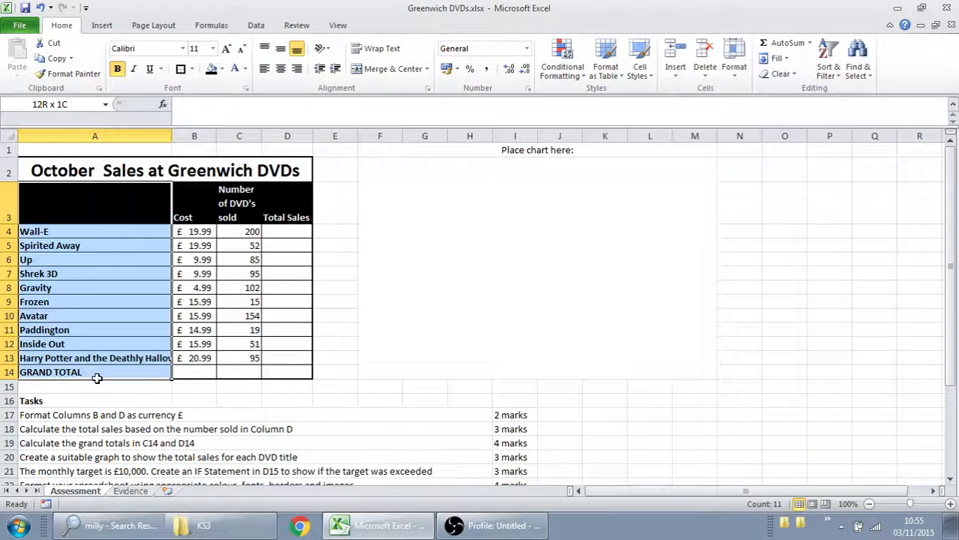
click(214, 69)
click(234, 70)
click(252, 287)
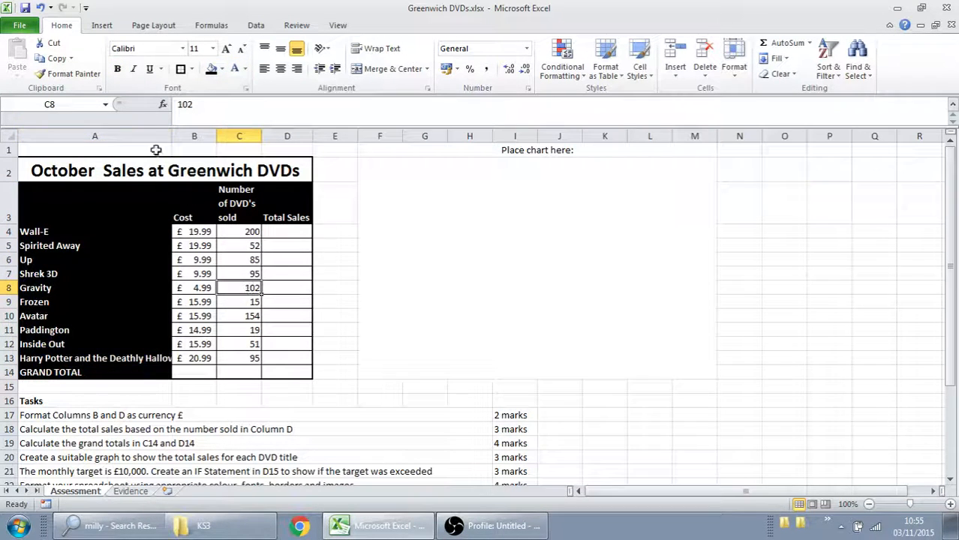
- Undo the black fills and white text colours on the heading row and column A
drag(146, 189, 274, 206)
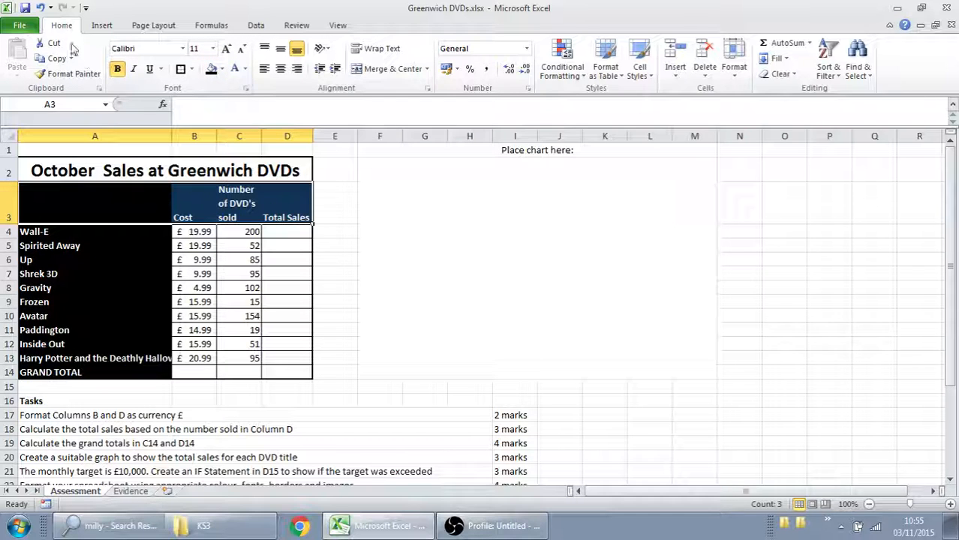
click(40, 9)
click(40, 10)
click(40, 10)
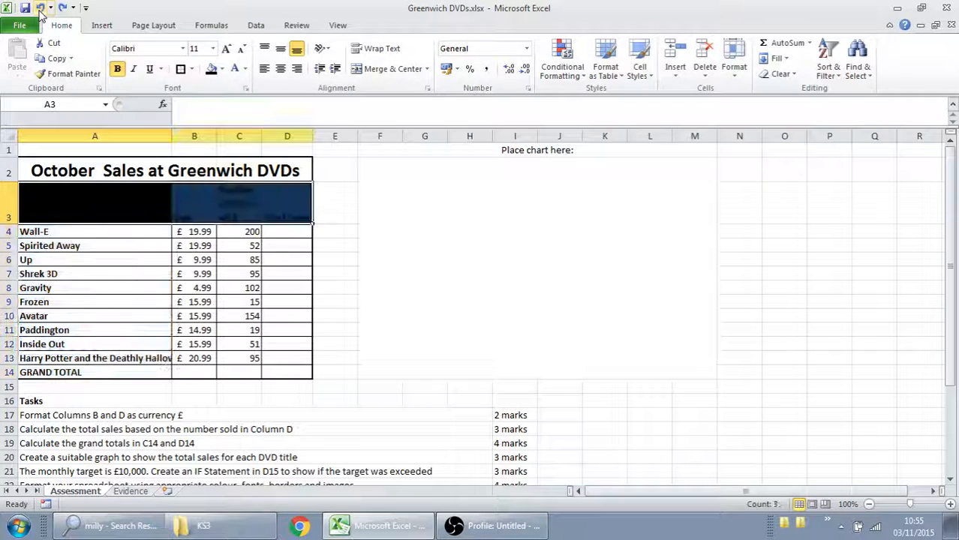
click(40, 9)
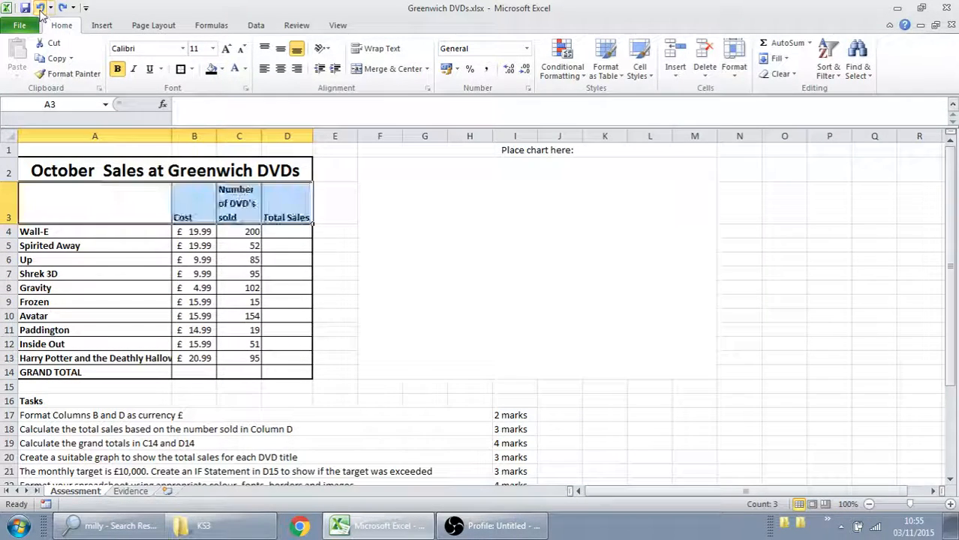
click(303, 247)
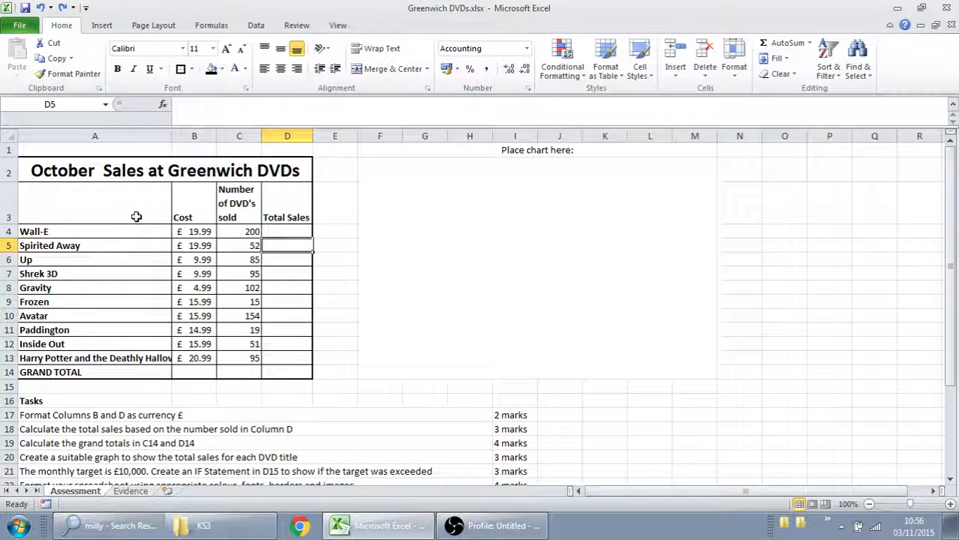
- Change the font of the heading row A3:D3 to Gill Sans MT
drag(134, 217, 279, 208)
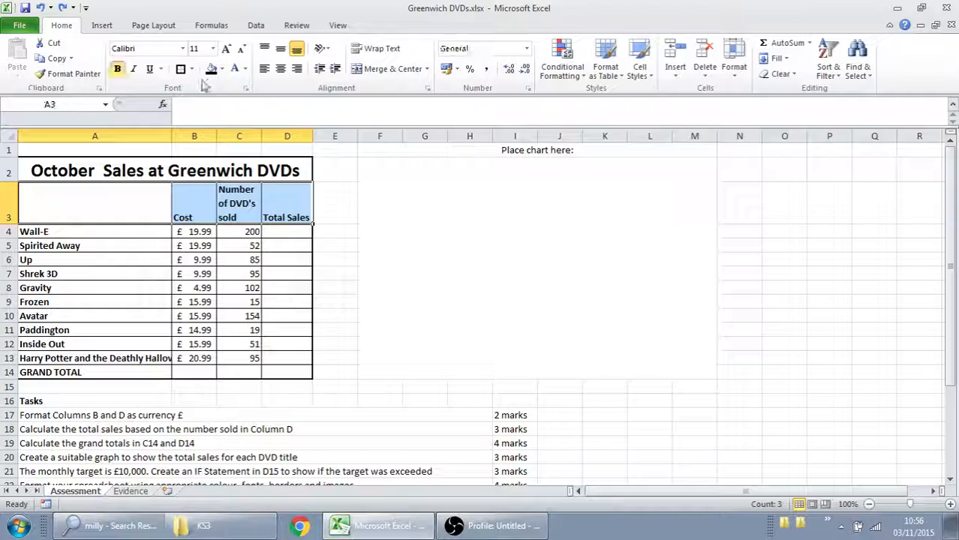
click(182, 48)
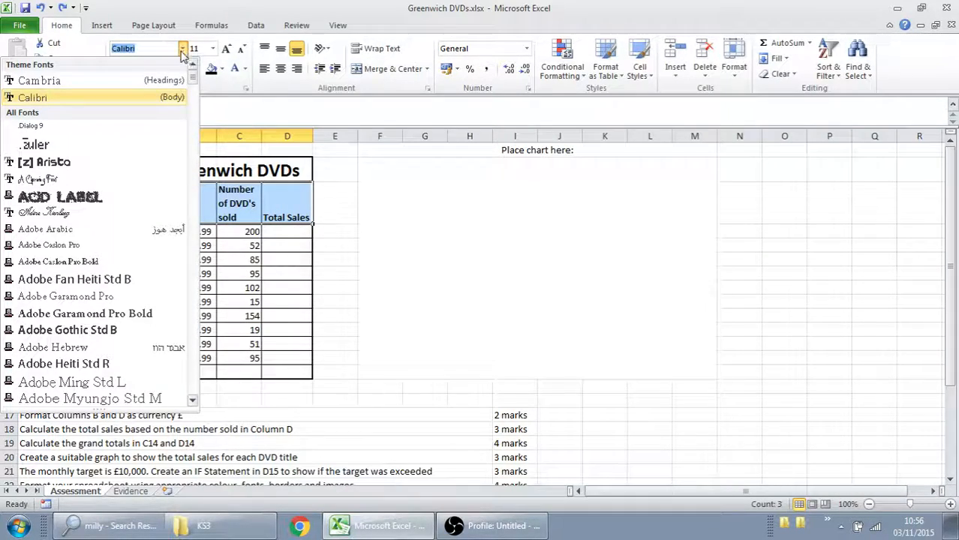
drag(193, 88, 204, 187)
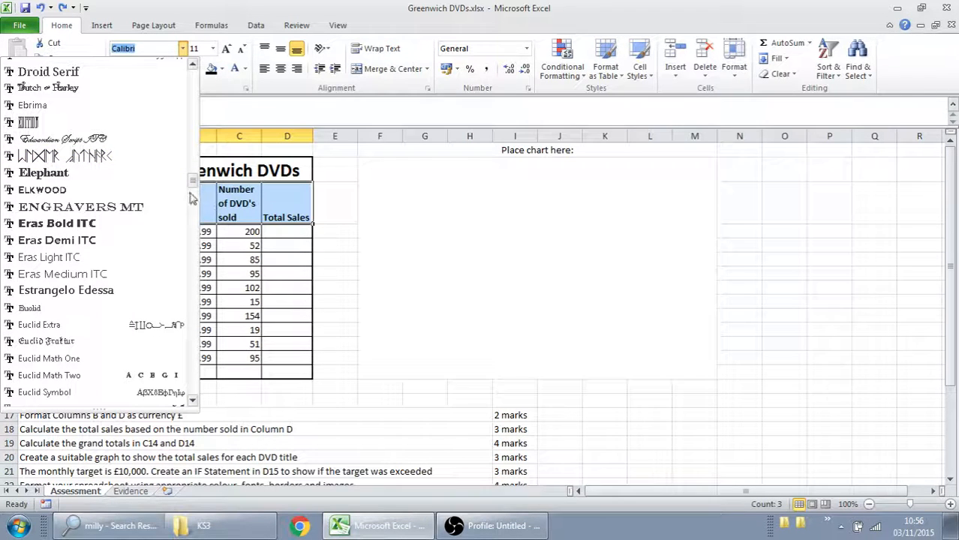
drag(192, 188, 193, 214)
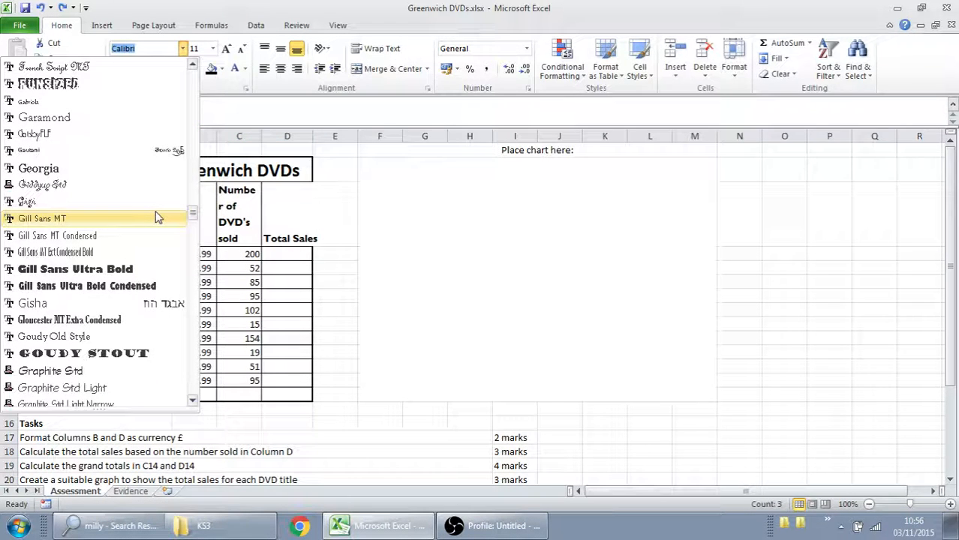
key(Escape)
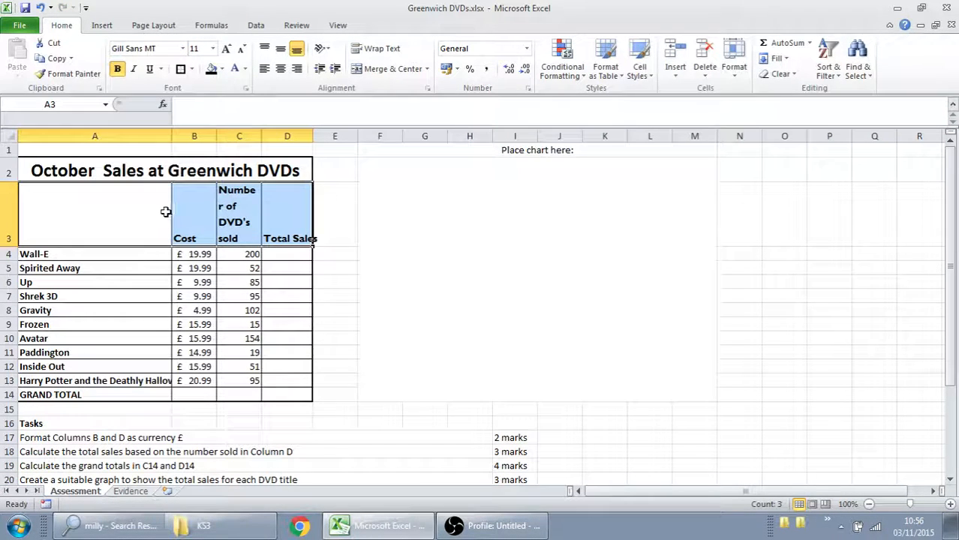
- Change the font of the whole sales table, including the title, A2:D14, to Gill Sans MT
click(220, 171)
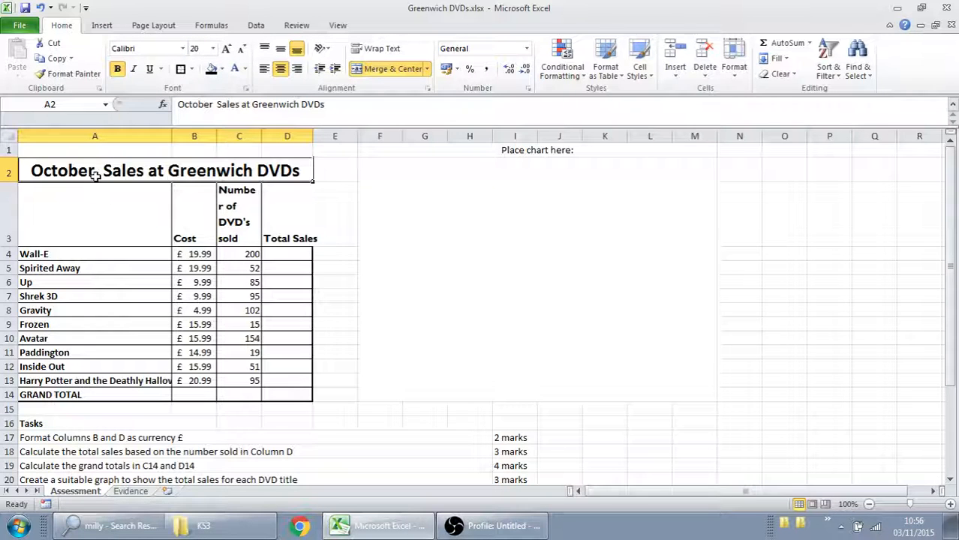
drag(95, 175, 75, 268)
drag(79, 397, 274, 171)
click(183, 48)
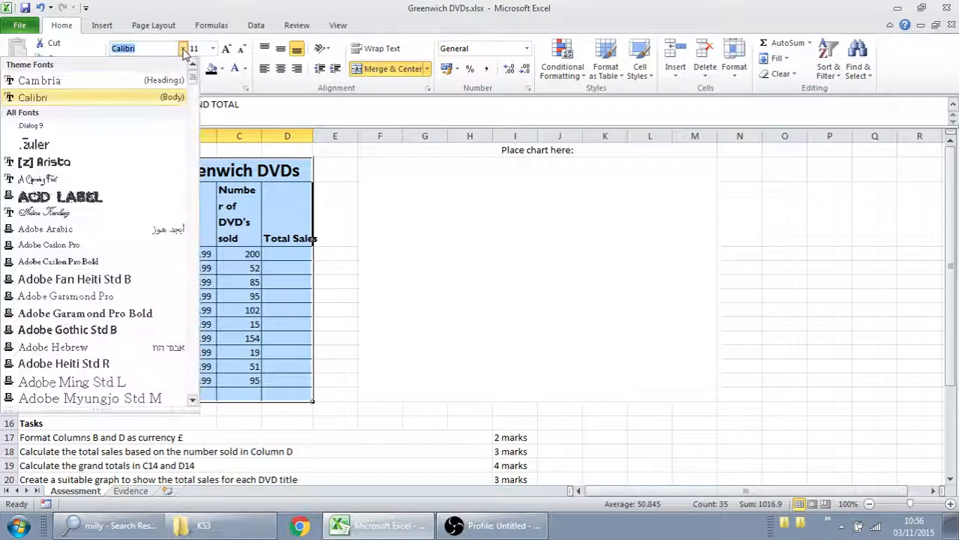
scroll(150, 193, down, 15)
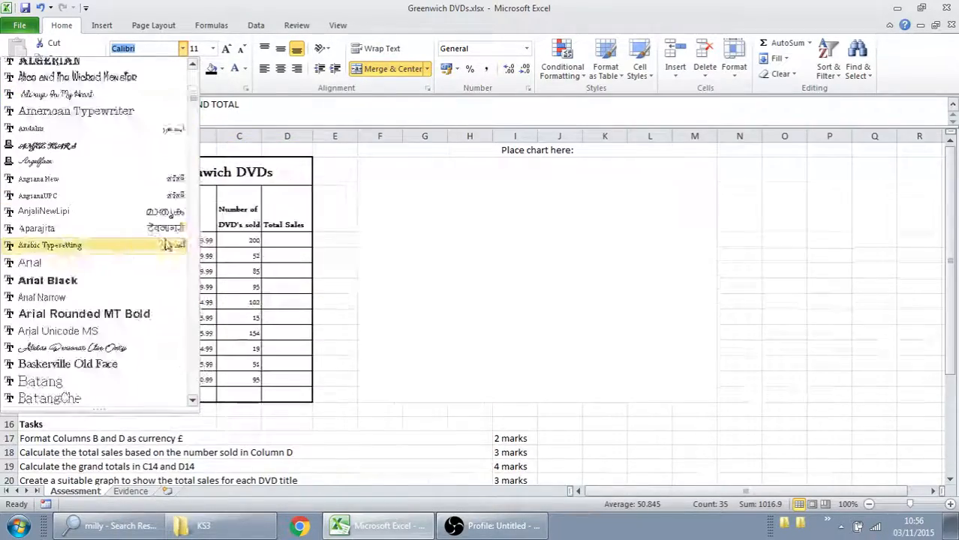
drag(188, 132, 192, 215)
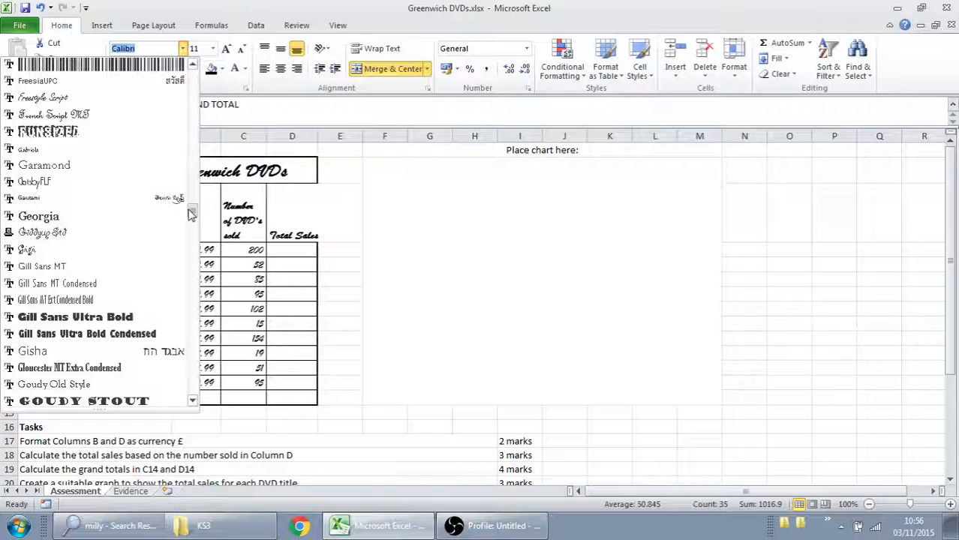
click(133, 266)
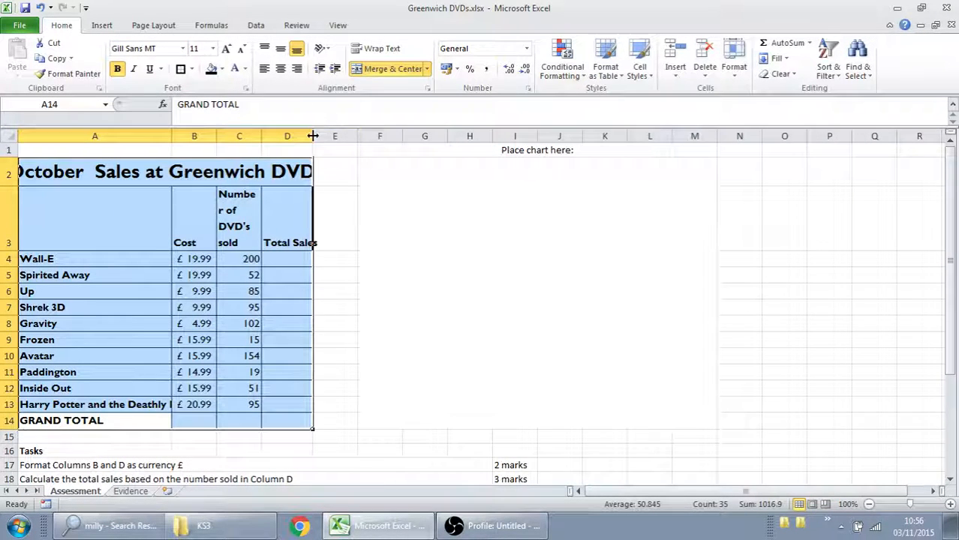
- Widen column D to fit the Total Sales heading and column A to fit the full table title
drag(313, 135, 319, 136)
click(309, 295)
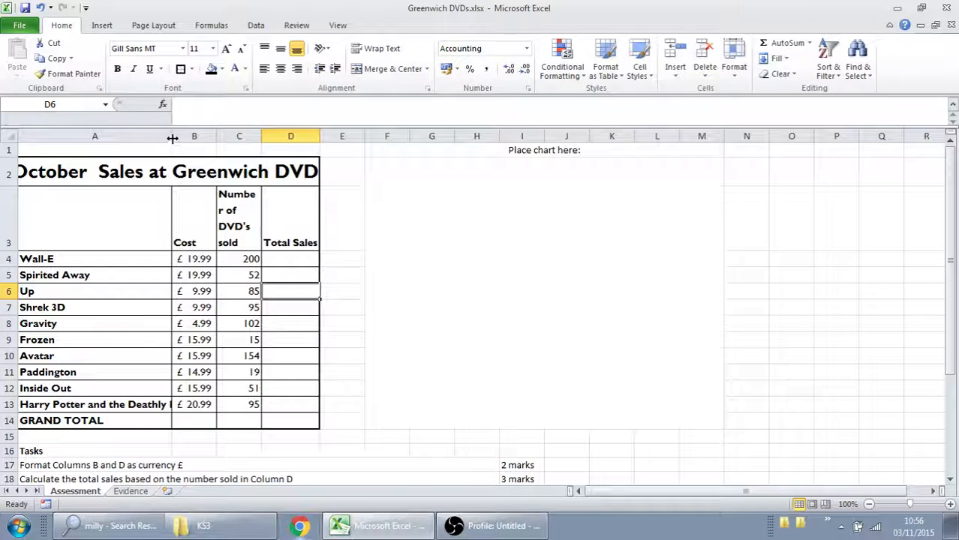
drag(172, 139, 193, 138)
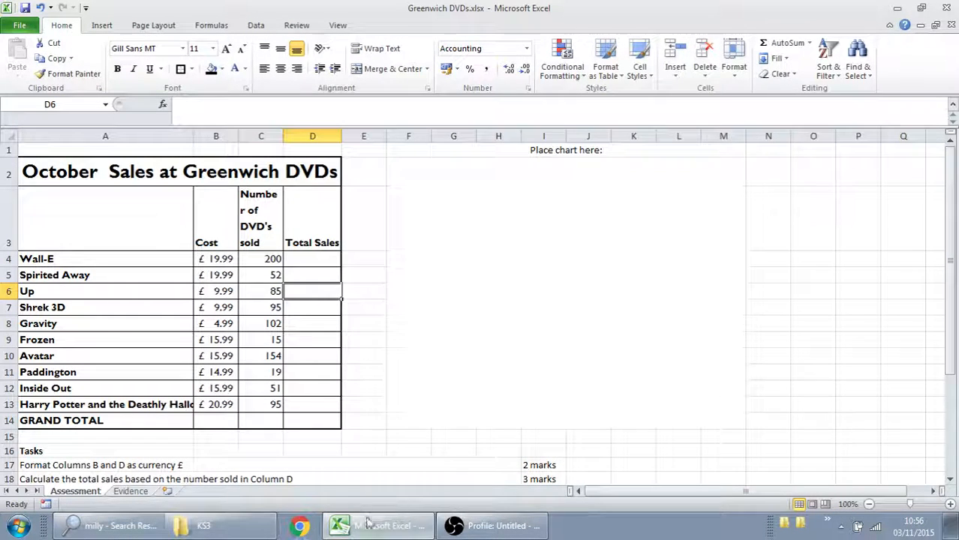
- Switch to Chrome and open a new tab in its own separate browser window
click(300, 528)
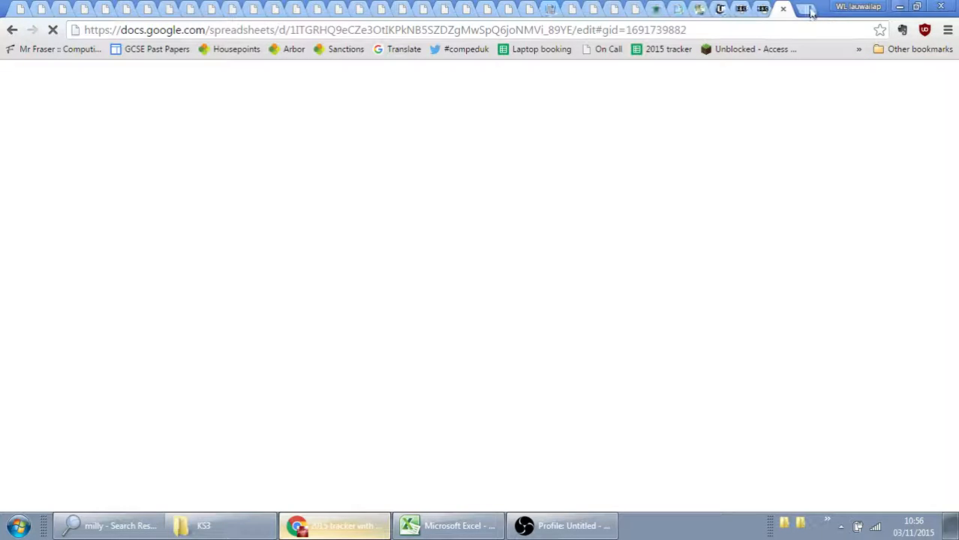
click(809, 11)
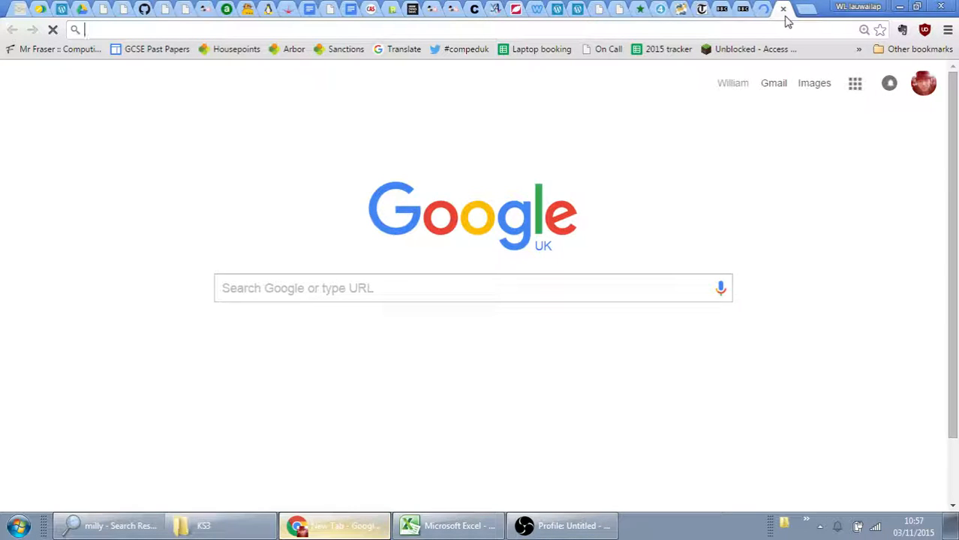
drag(785, 11, 796, 210)
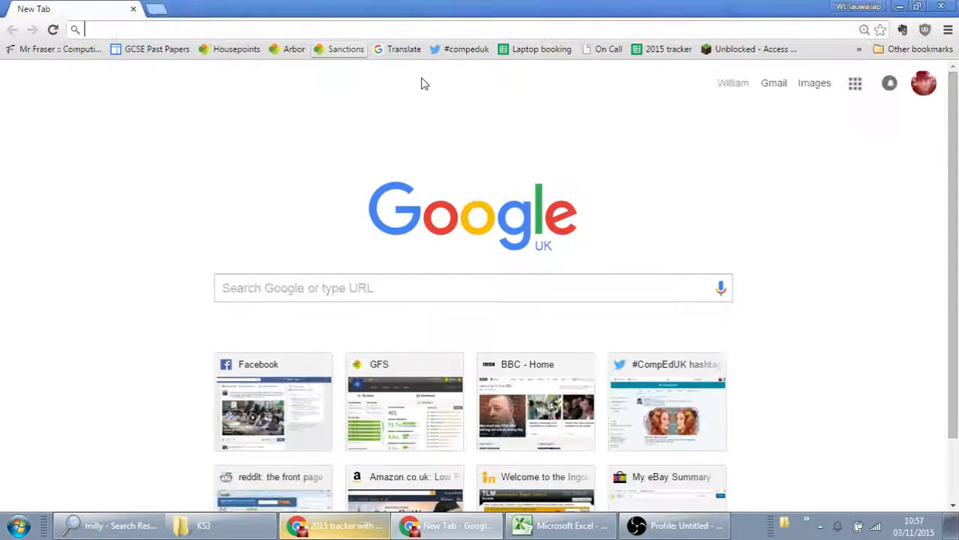
- Search Google for "wall-e dvd cover"
click(245, 292)
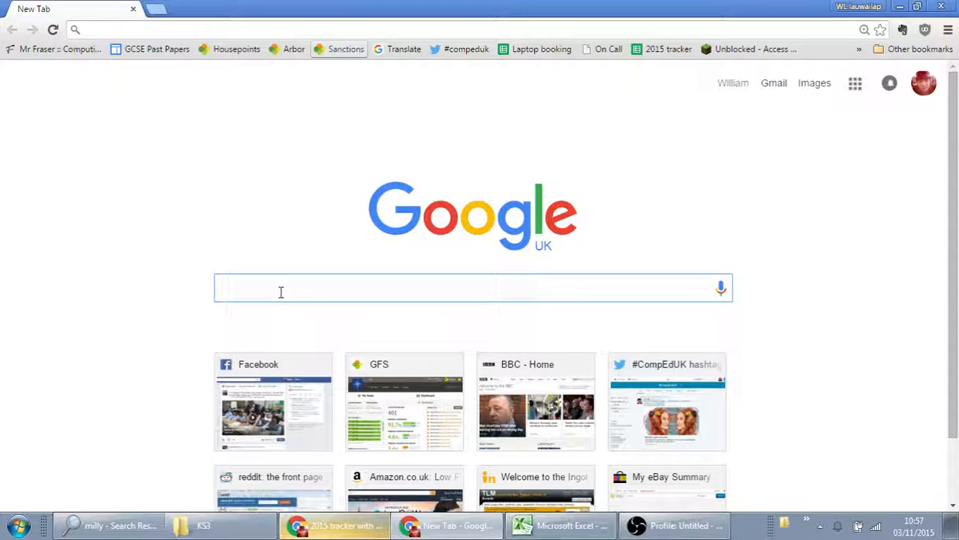
text(wall)
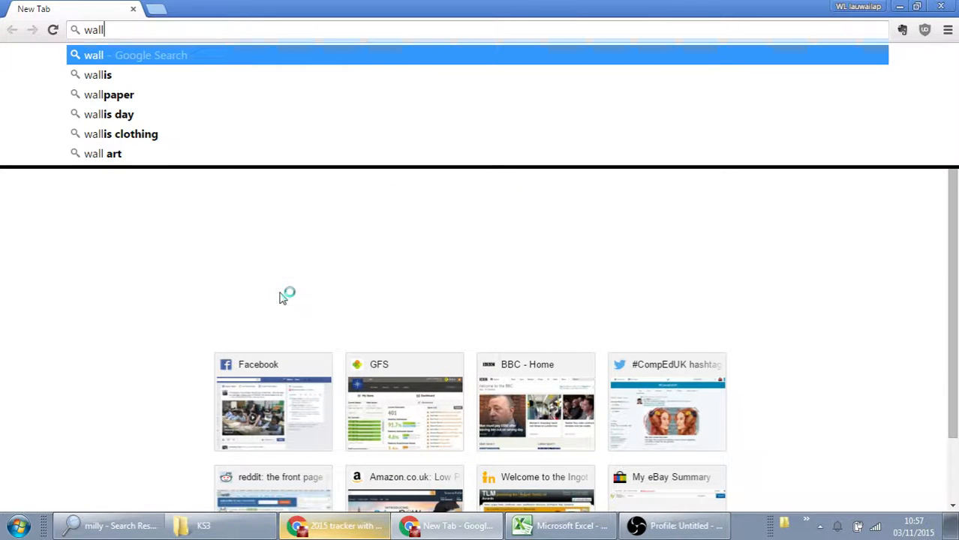
text(-e dvd cove)
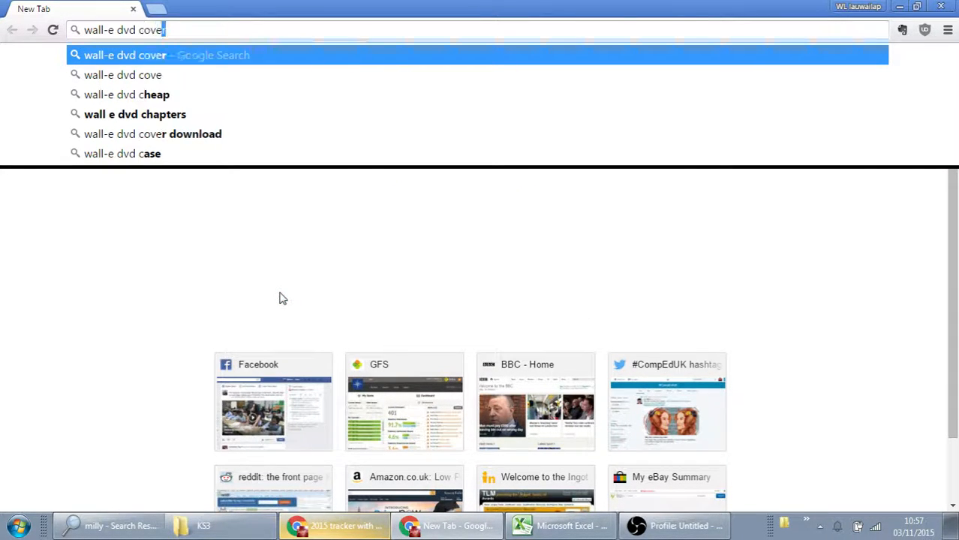
text(r)
key(Return)
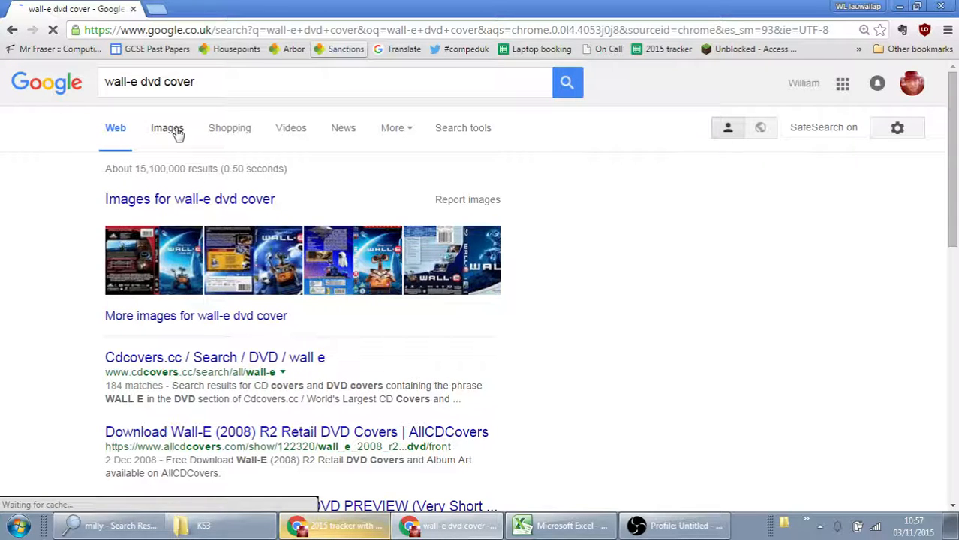
- Find the 500 × 500 amazon.com Wall-E cover among the image results, open it full size and copy the image
click(173, 131)
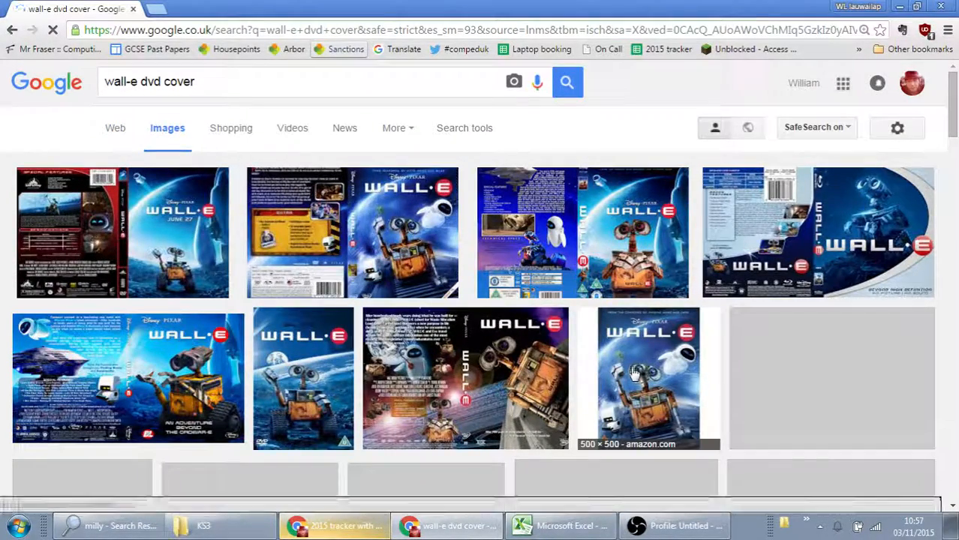
click(636, 362)
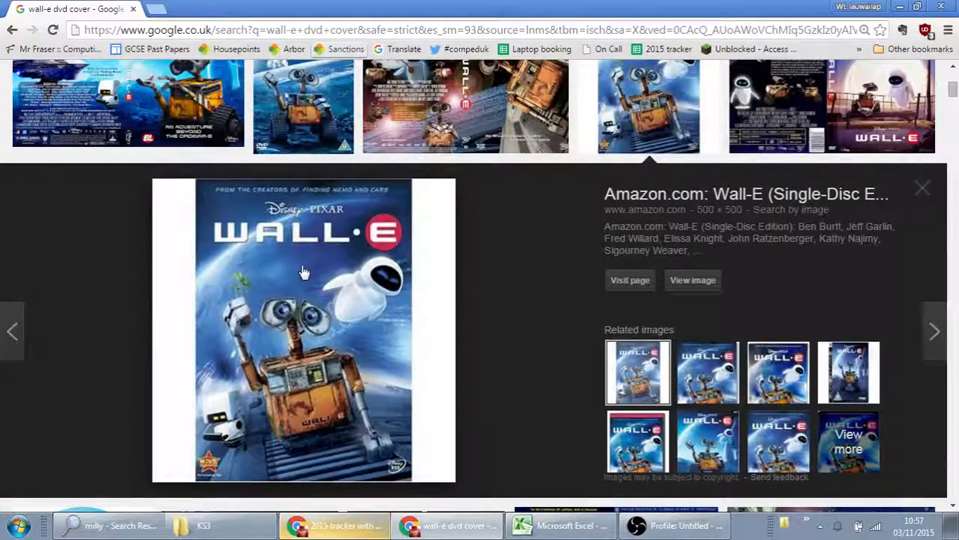
click(705, 284)
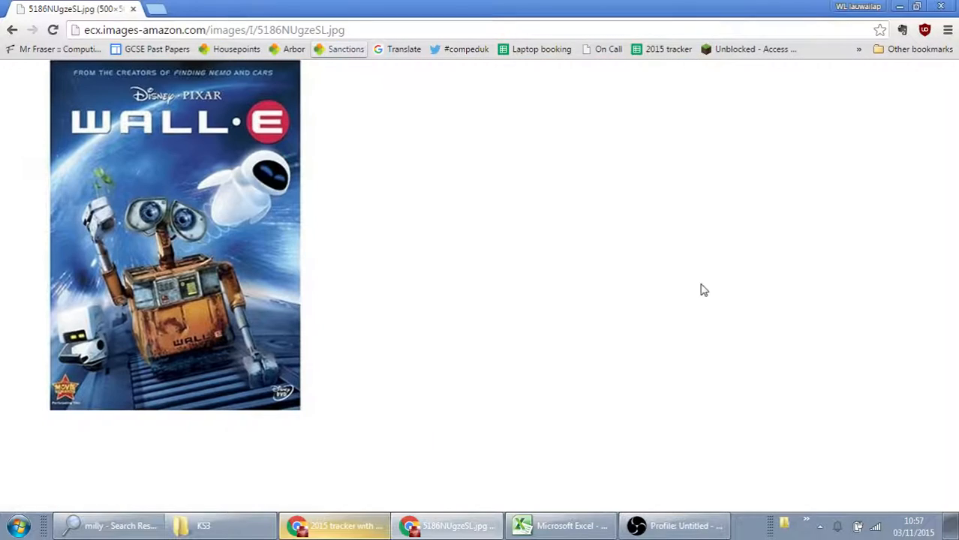
right_click(193, 235)
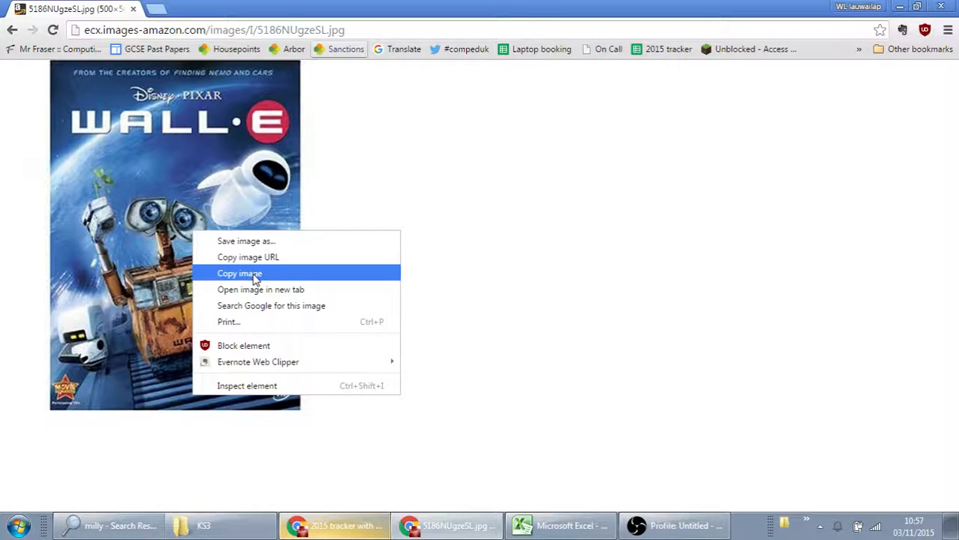
click(255, 275)
- Switch to Excel and paste the copied Wall-E cover picture at cell O4 of the Assessment sheet
click(584, 524)
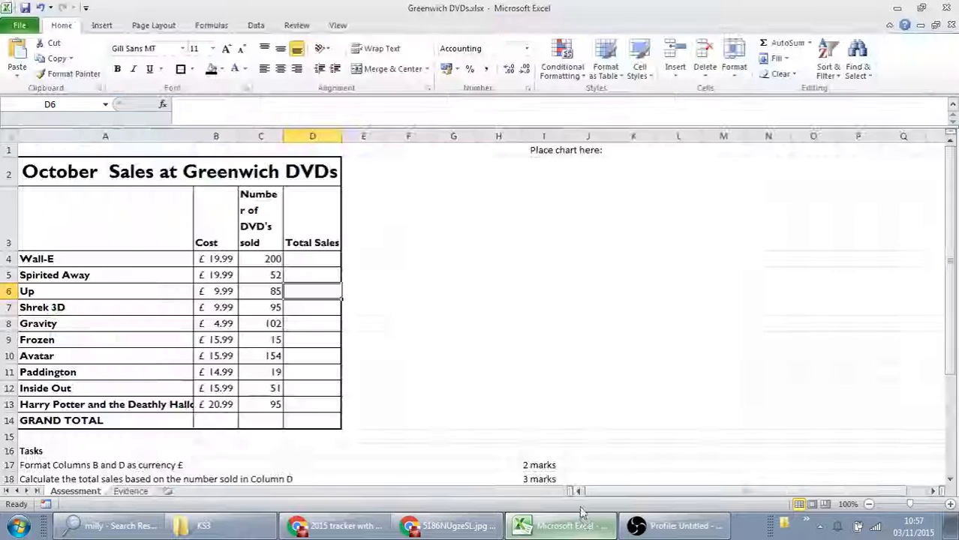
click(801, 248)
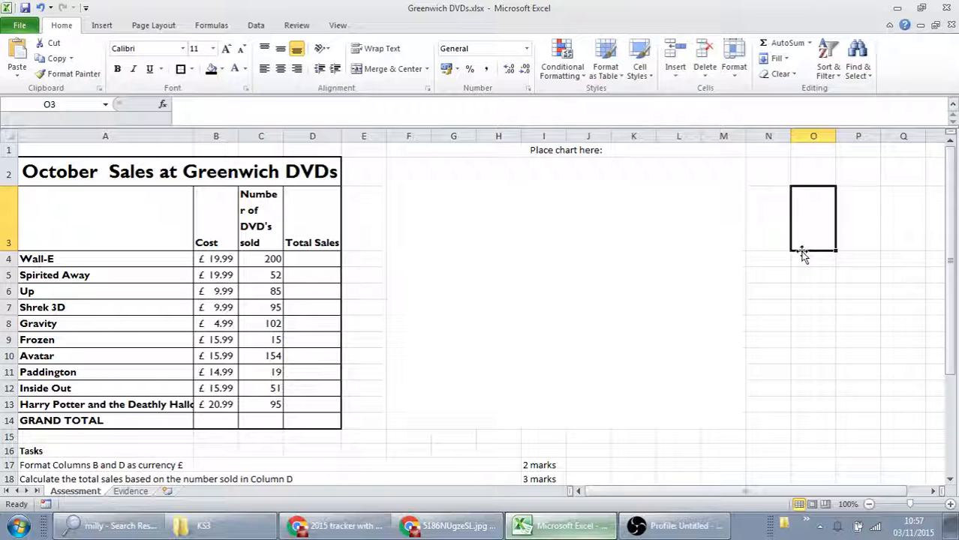
click(13, 78)
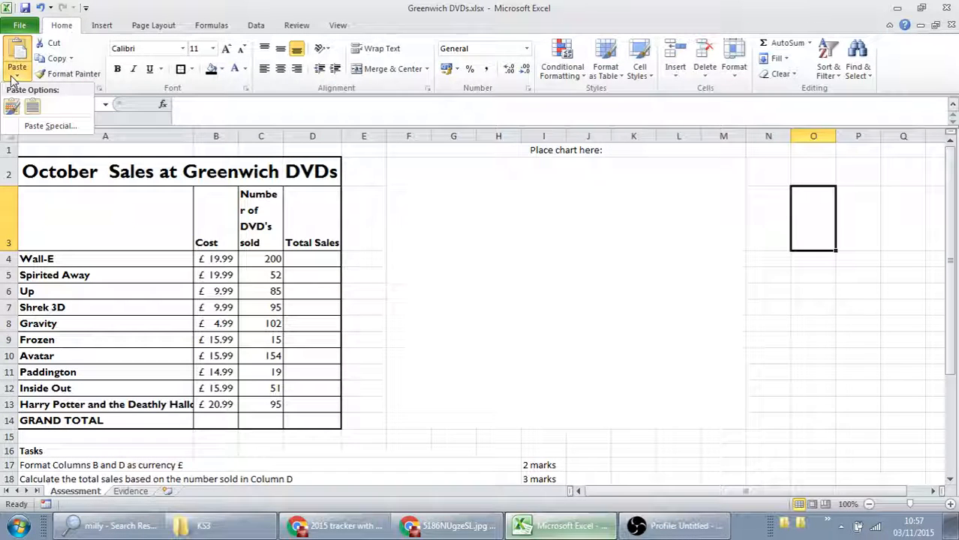
click(32, 110)
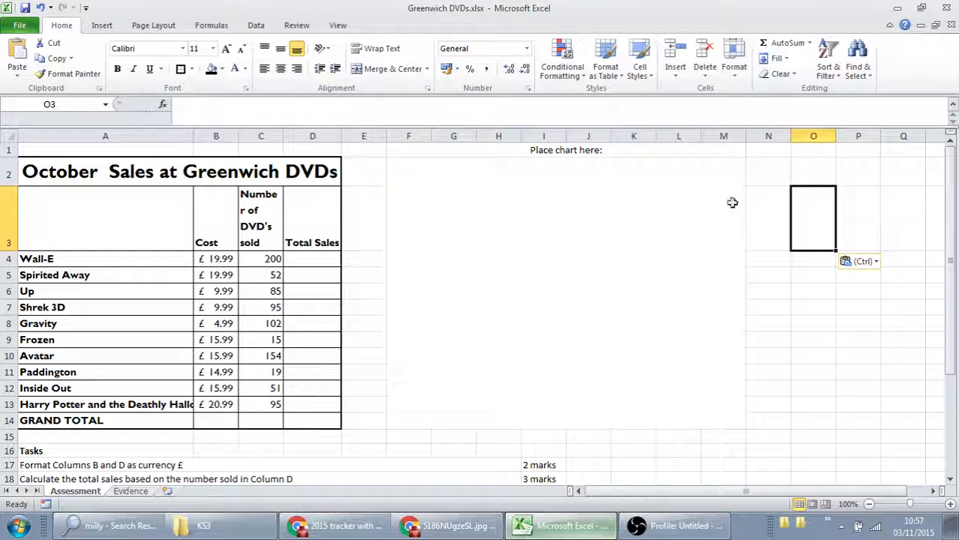
click(792, 258)
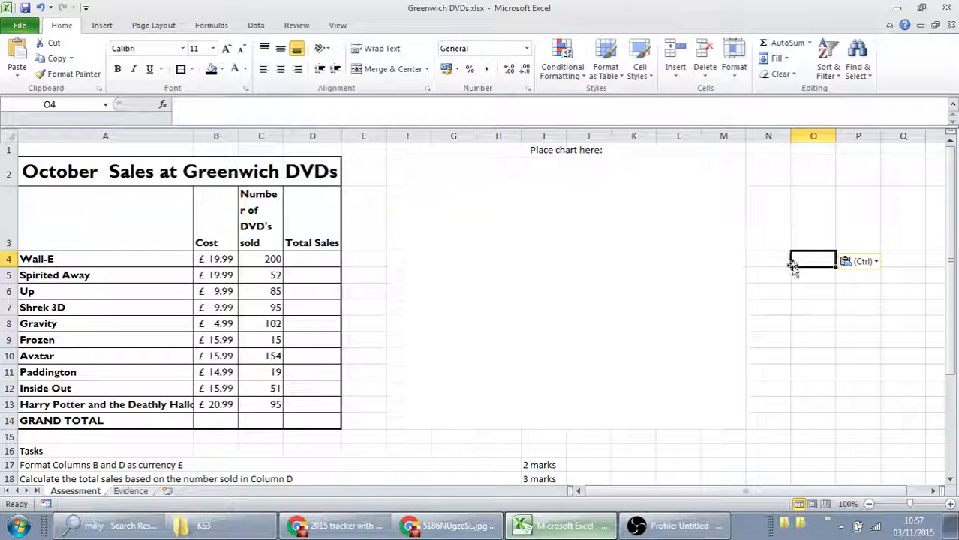
click(17, 73)
click(12, 107)
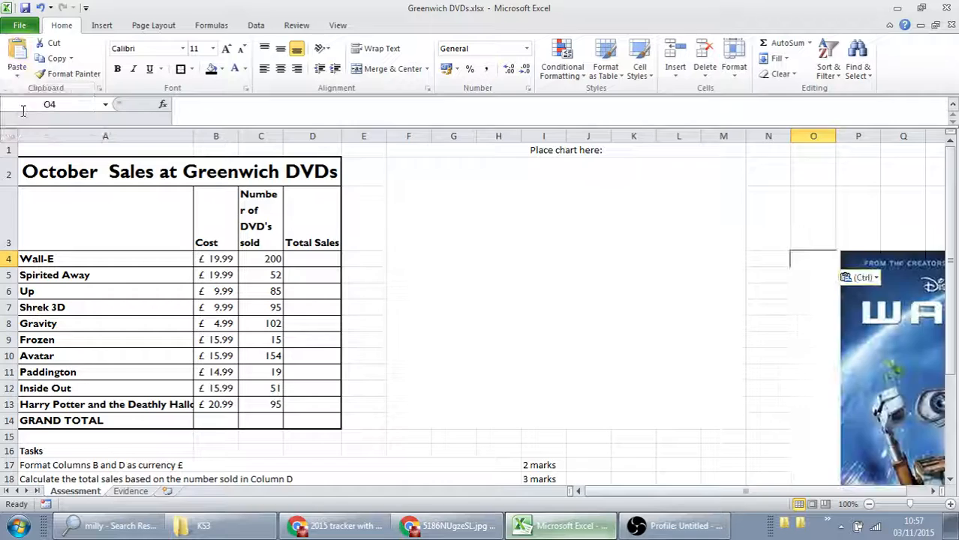
- Shrink the Wall-E picture and place it beside the chart area with its upper corner at cell N2
drag(897, 309, 725, 251)
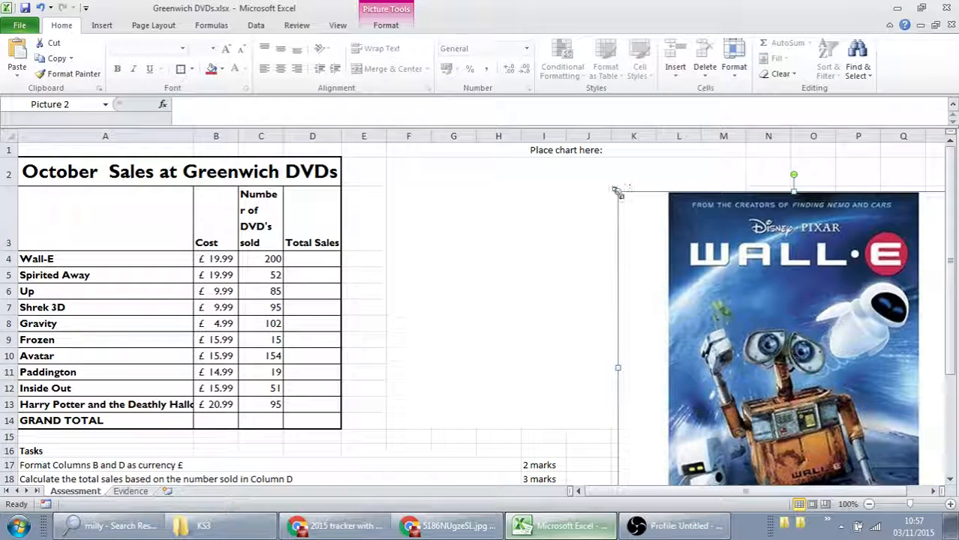
drag(619, 193, 743, 239)
drag(899, 309, 888, 203)
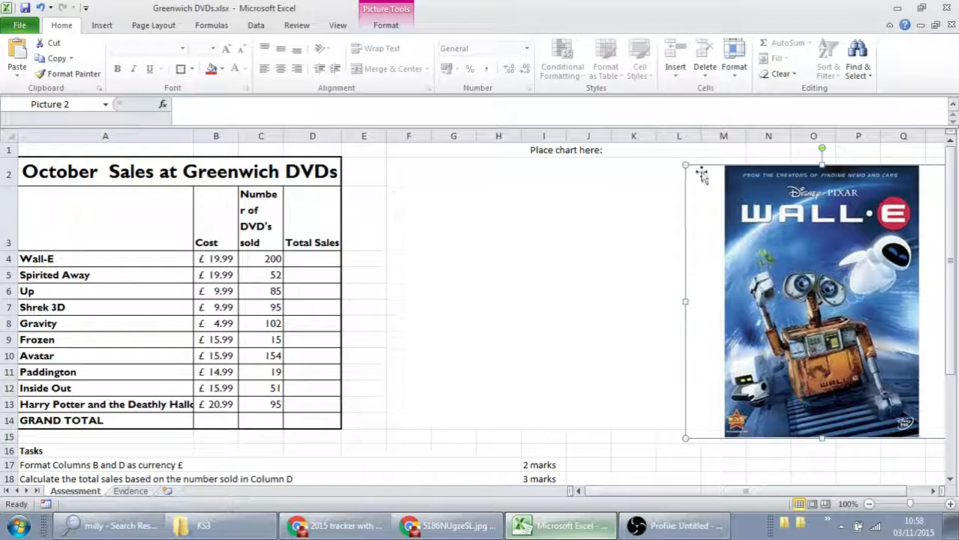
drag(683, 165, 851, 163)
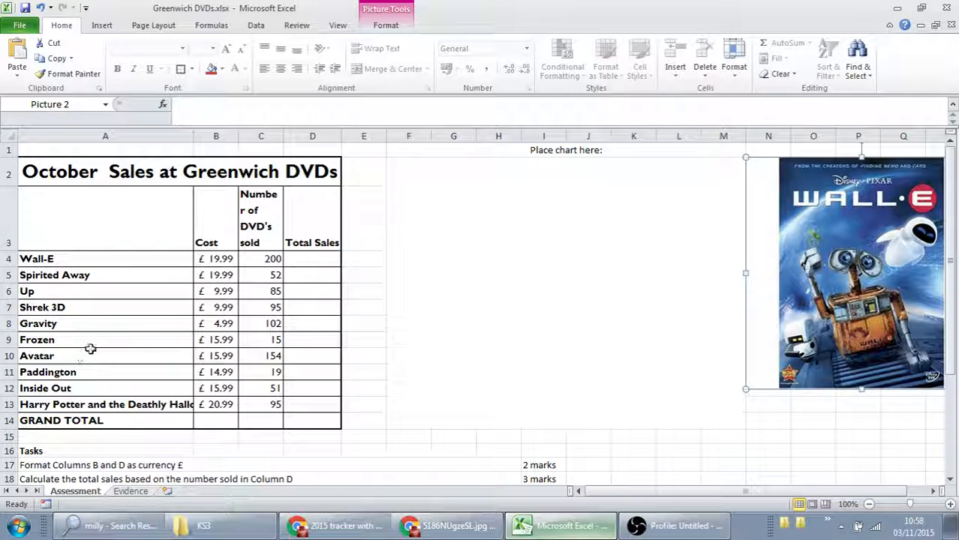
click(98, 465)
scroll(107, 465, down, 2)
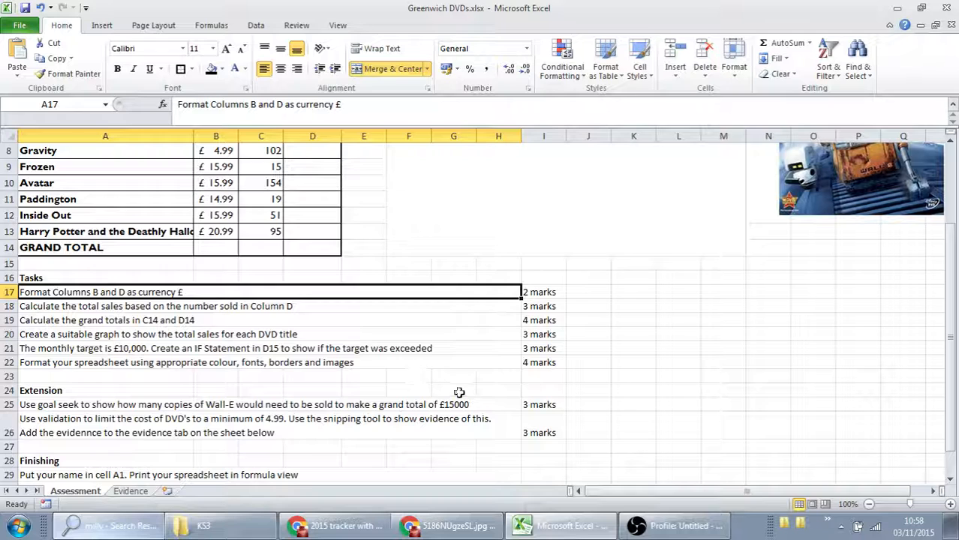
scroll(459, 393, up, 3)
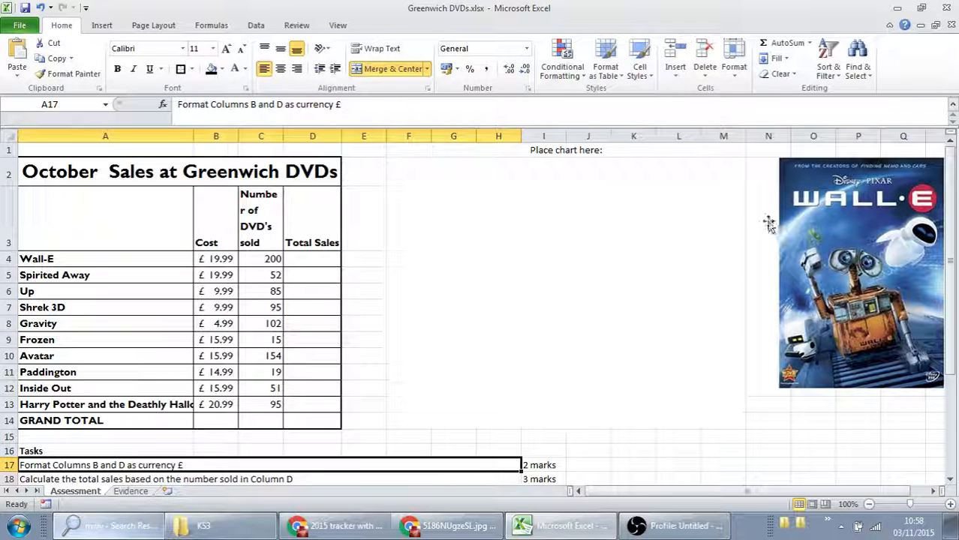
click(678, 531)
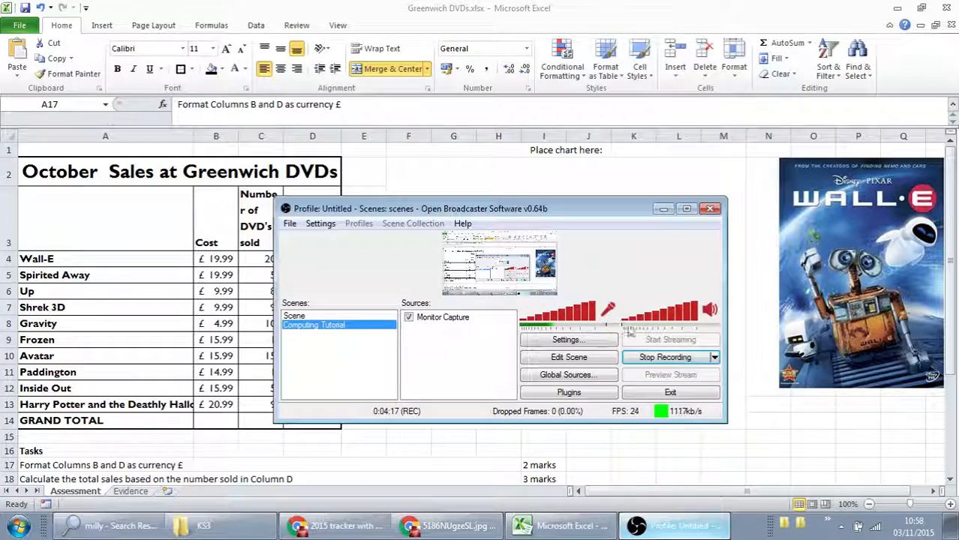